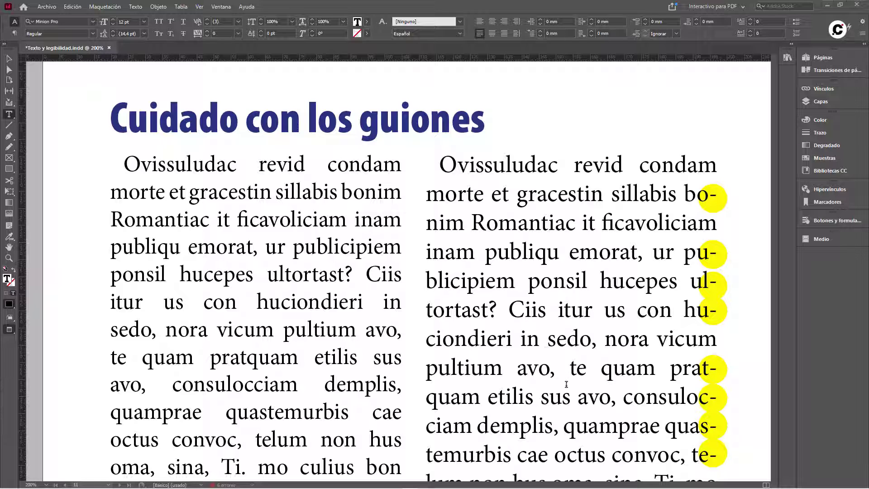
{"action": "scroll", "coordinate": [566, 384], "scroll_direction": "down", "scroll_amount": 1}
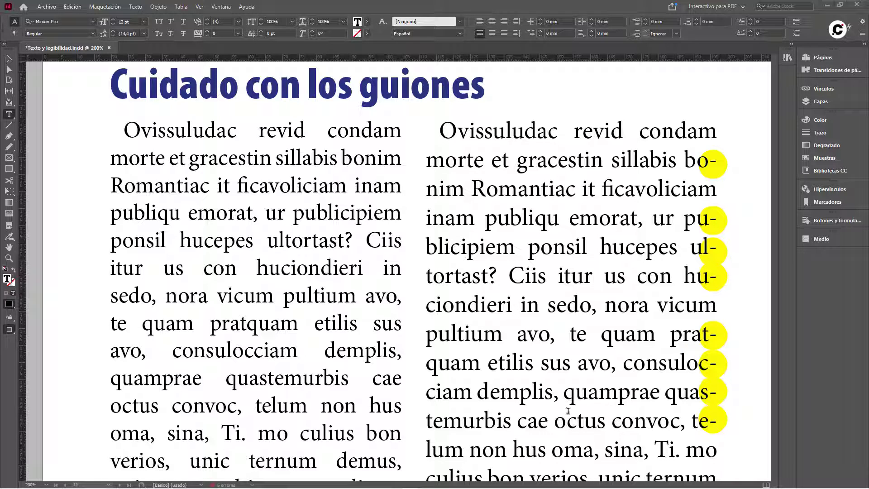
{"action": "scroll", "coordinate": [567, 411], "scroll_direction": "down", "scroll_amount": 5}
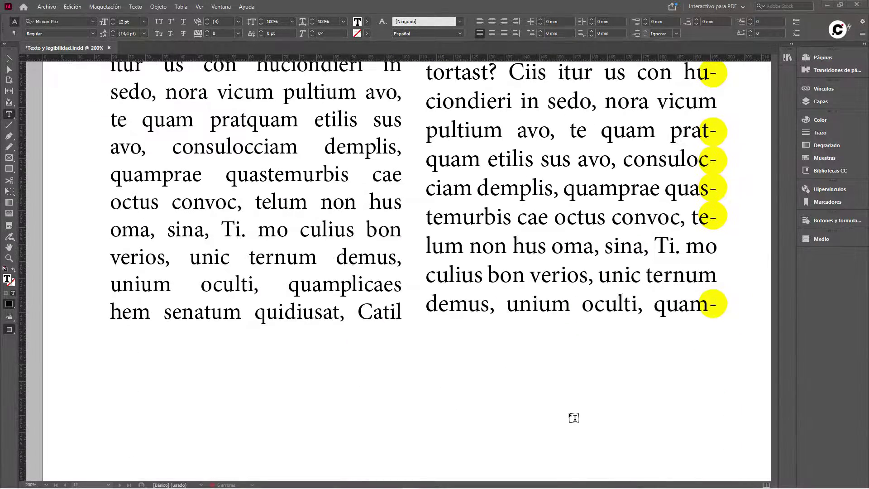
{"action": "scroll", "coordinate": [573, 418], "scroll_direction": "down", "scroll_amount": 1}
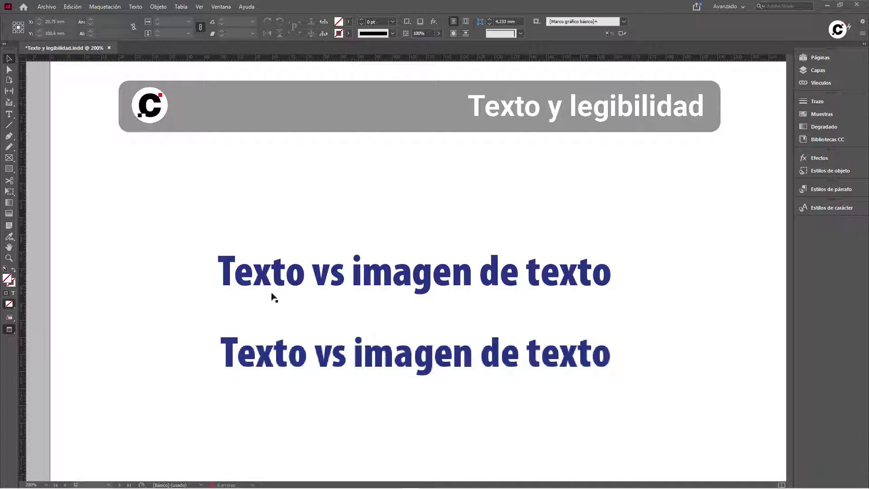
- Select all the characters in the upper "Texto vs imagen de texto" heading and convert them to outlines
{"action": "left_click", "coordinate": [267, 276]}
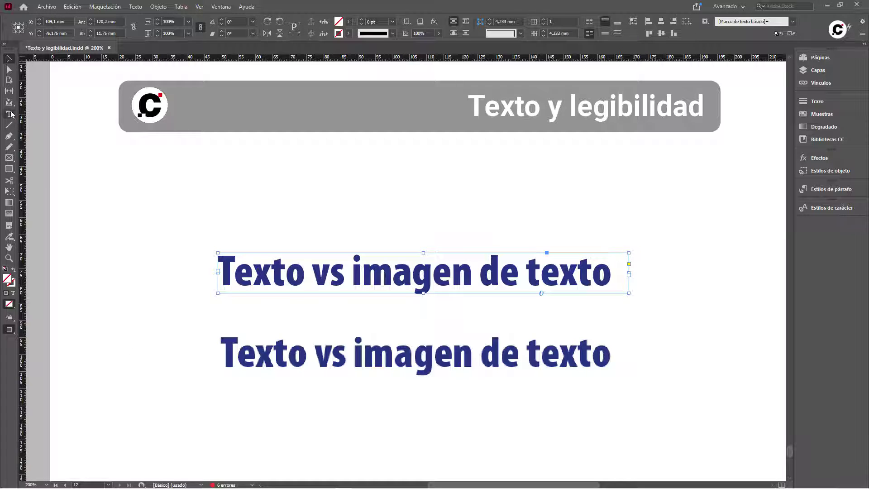
{"action": "left_click", "coordinate": [9, 115]}
{"action": "left_click_drag", "start_coordinate": [262, 279], "coordinate": [216, 274]}
{"action": "left_click", "coordinate": [612, 277]}
{"action": "left_click", "coordinate": [9, 58]}
{"action": "key", "text": "ctrl+equal"}
{"action": "key", "text": "ctrl+equal"}
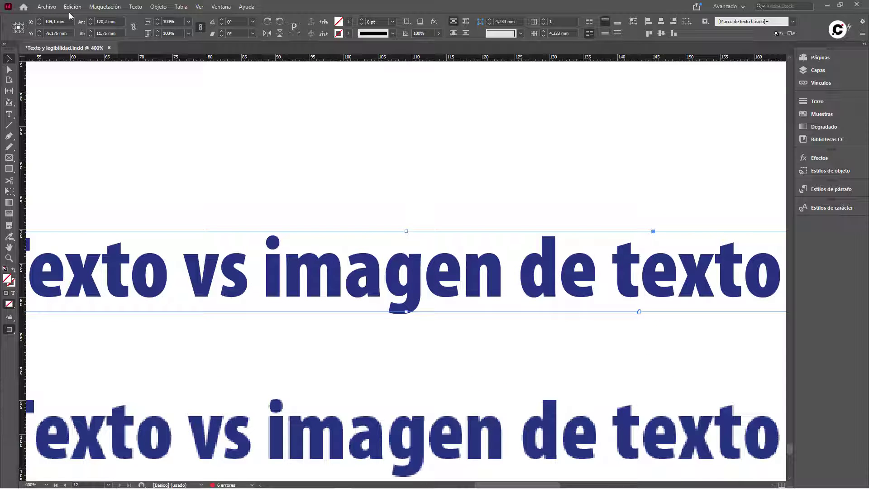
{"action": "double_click", "coordinate": [175, 274]}
{"action": "key", "text": "ctrl+a"}
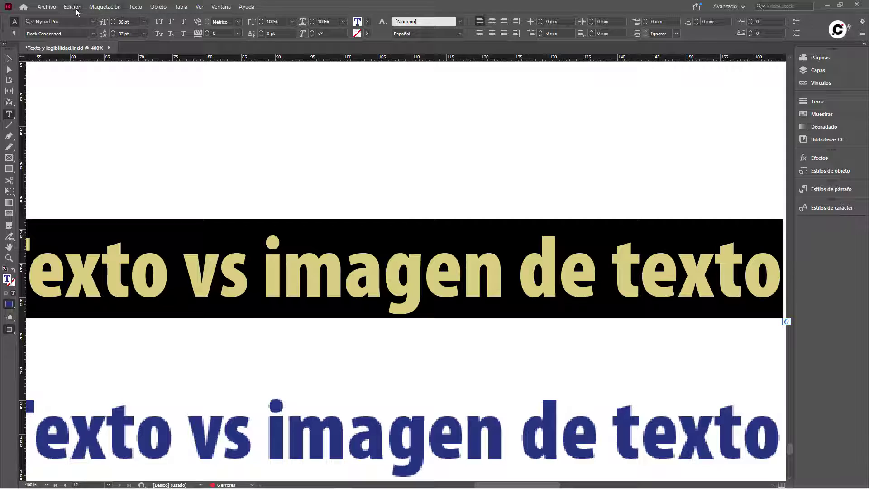
{"action": "left_click", "coordinate": [134, 6]}
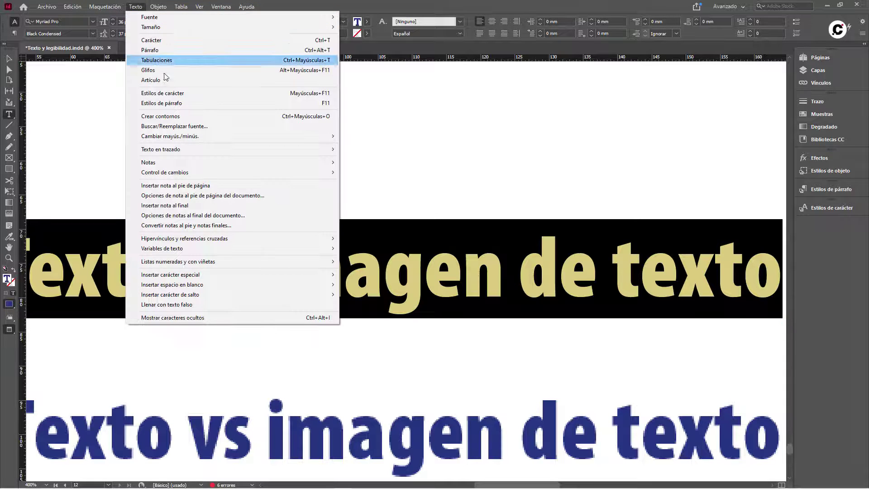
{"action": "left_click", "coordinate": [177, 117]}
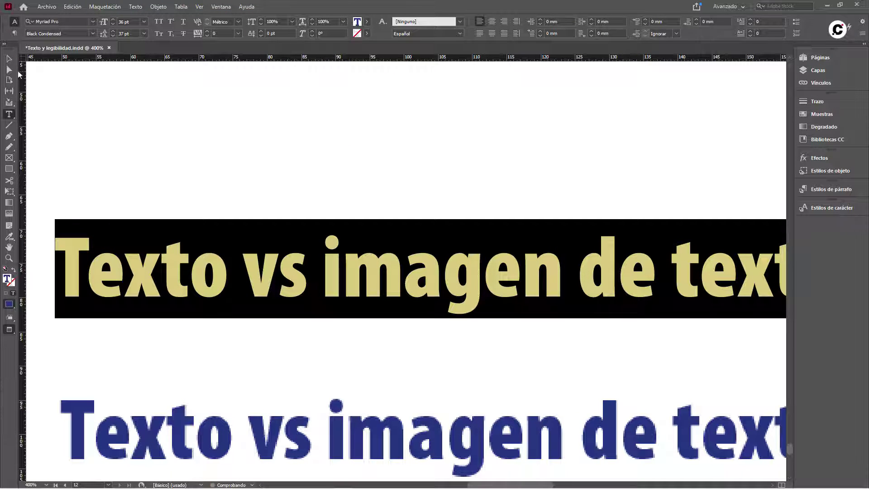
- Move the outlined upper heading's frame slightly down and right, to about X 110.6 mm and Y 77.8 mm
{"action": "left_click", "coordinate": [9, 72]}
{"action": "left_click", "coordinate": [9, 72]}
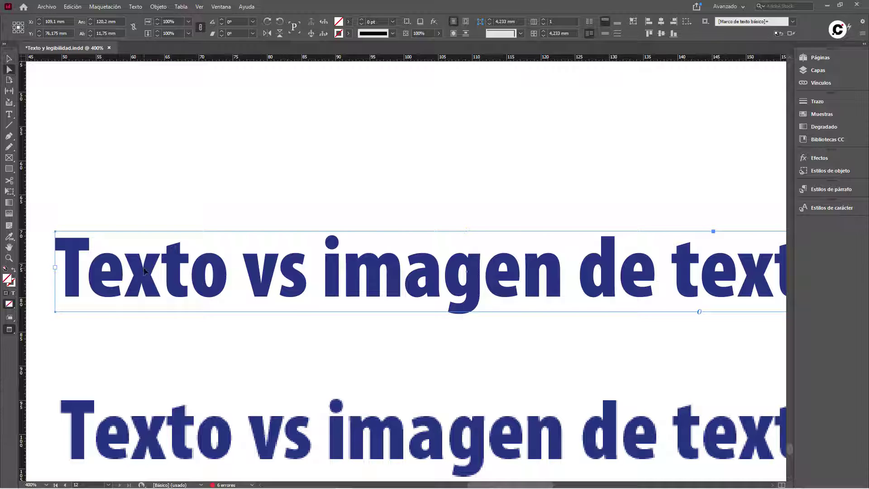
{"action": "left_click", "coordinate": [145, 271]}
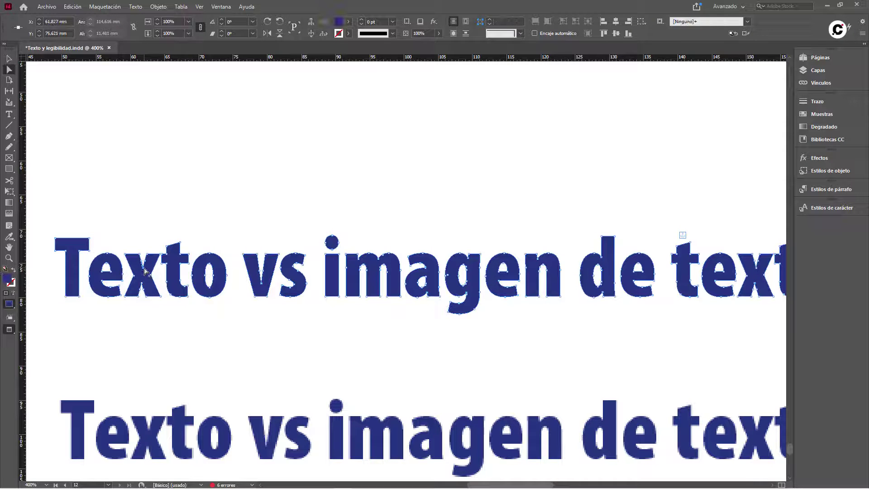
{"action": "left_click", "coordinate": [180, 244]}
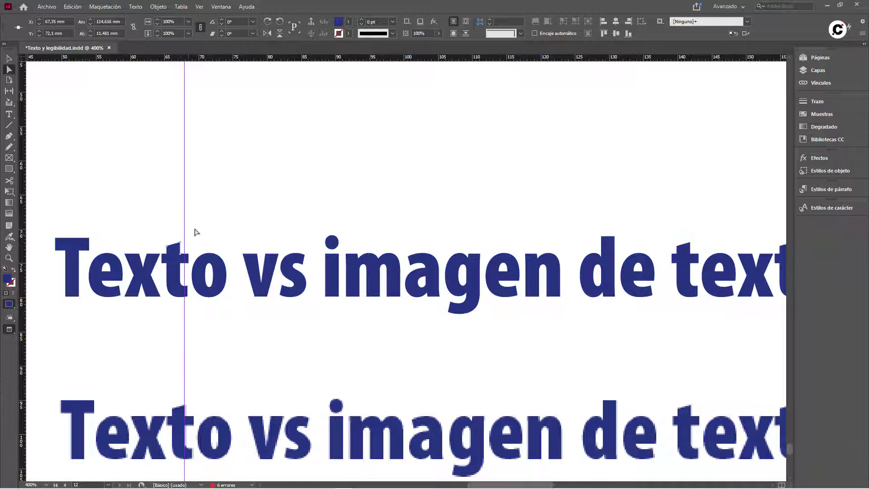
{"action": "left_click", "coordinate": [183, 252]}
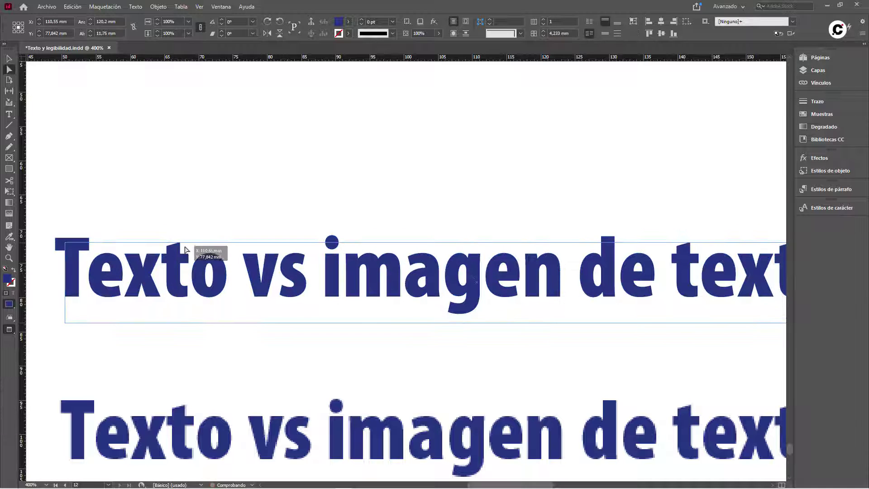
{"action": "key", "text": "ctrl+shift+o"}
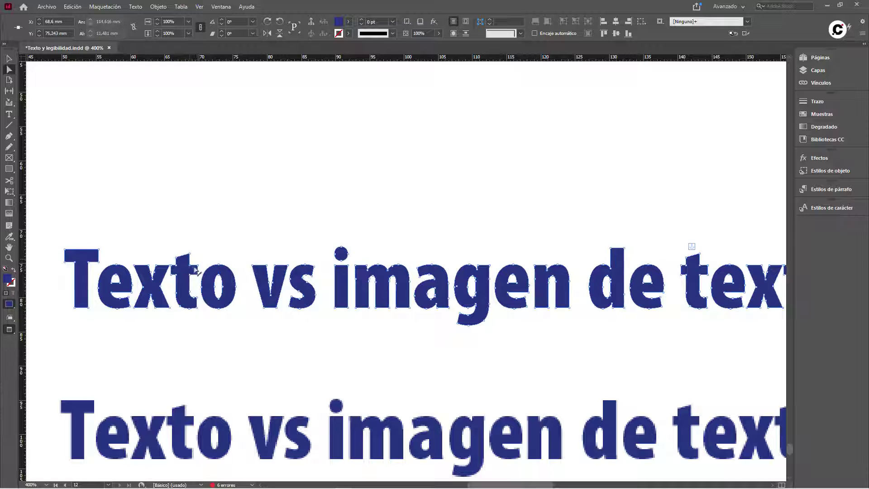
- Reshape the upper curve of the bowl in the letter "a" of "imagen" by pulling its anchor's direction handle downward
{"action": "left_click", "coordinate": [191, 254]}
{"action": "key", "text": "ctrl+equal"}
{"action": "key", "text": "ctrl+equal"}
{"action": "key", "text": "ctrl+equal"}
{"action": "key", "text": "ctrl+equal"}
{"action": "key", "text": "ctrl+equal"}
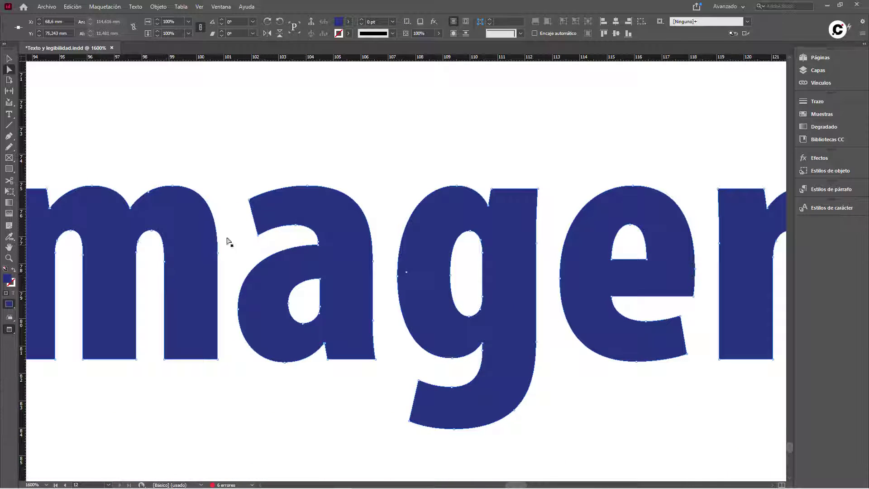
{"action": "left_click", "coordinate": [319, 246]}
{"action": "left_click_drag", "start_coordinate": [279, 246], "coordinate": [277, 292]}
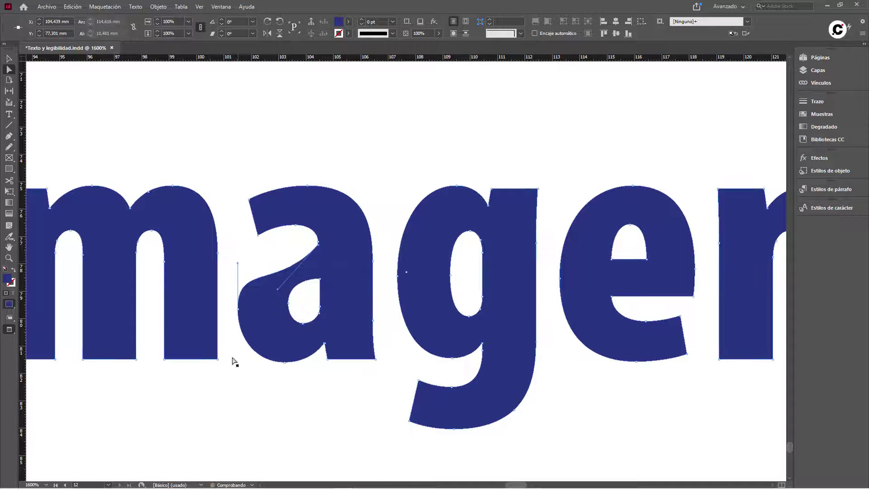
- Try moving the outlined upper heading up and to the right as a whole object, and undo the move
{"action": "left_click", "coordinate": [9, 58]}
{"action": "left_click", "coordinate": [162, 114]}
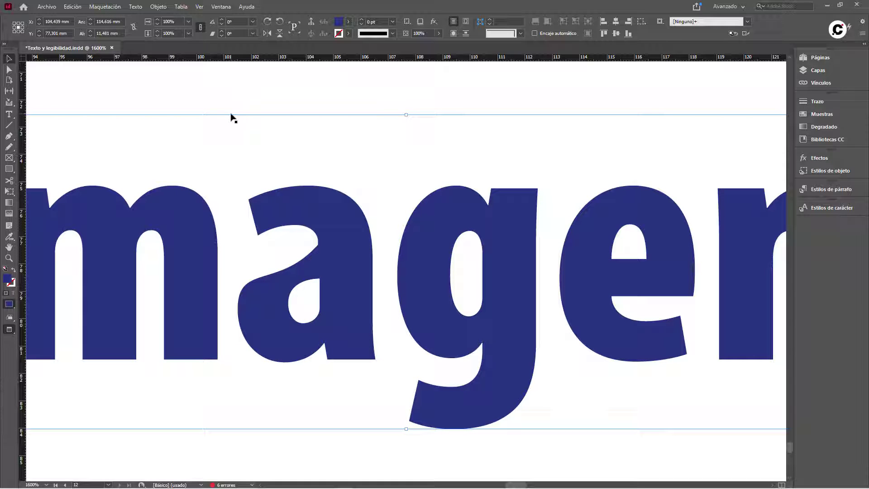
{"action": "key", "text": "ctrl+minus"}
{"action": "key", "text": "ctrl+minus"}
{"action": "key", "text": "ctrl+minus"}
{"action": "key", "text": "ctrl+minus"}
{"action": "key", "text": "ctrl+minus"}
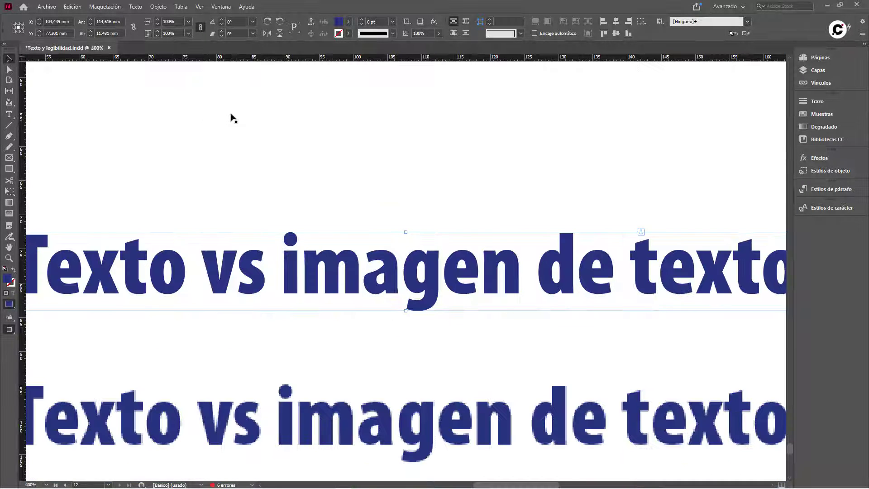
{"action": "key", "text": "ctrl+minus"}
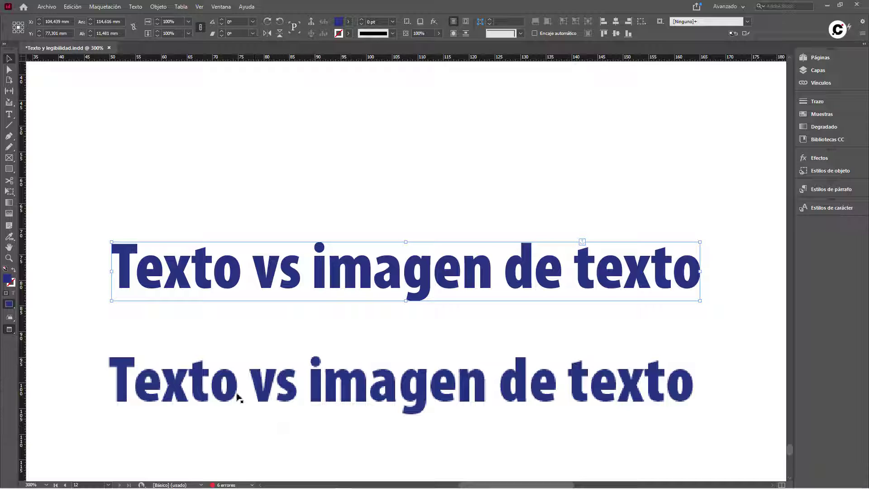
{"action": "left_click_drag", "start_coordinate": [325, 280], "coordinate": [452, 243]}
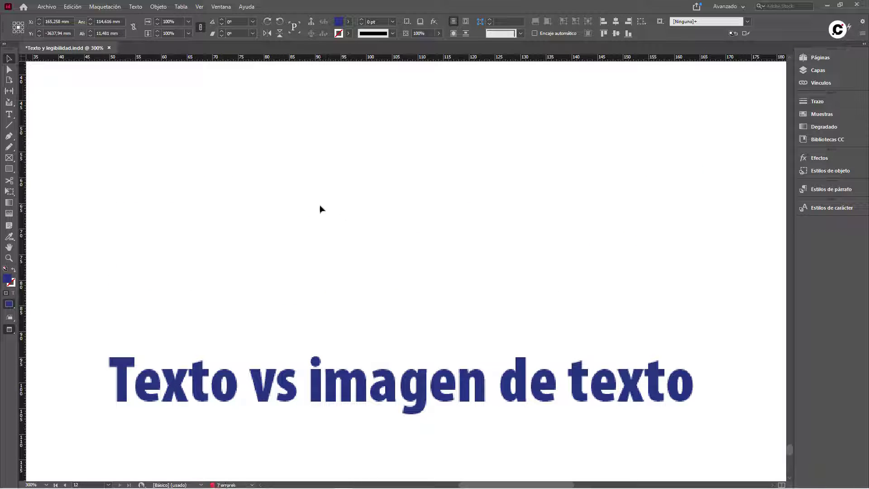
{"action": "key", "text": "ctrl+z"}
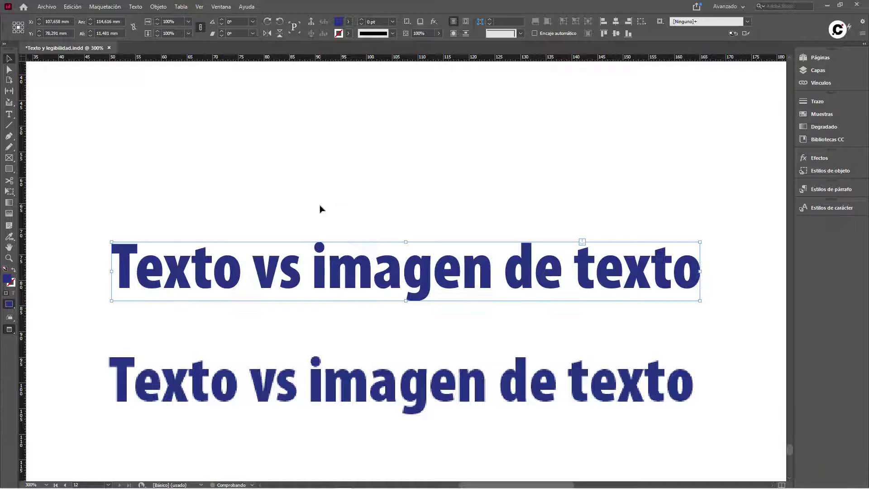
- Compare the letter edges of the outlined upper heading with those of the lower heading image at 1600% magnification
{"action": "left_click", "coordinate": [8, 258]}
{"action": "left_click_drag", "start_coordinate": [94, 330], "coordinate": [241, 431]}
{"action": "left_click", "coordinate": [8, 59]}
{"action": "key", "text": "ctrl+plus"}
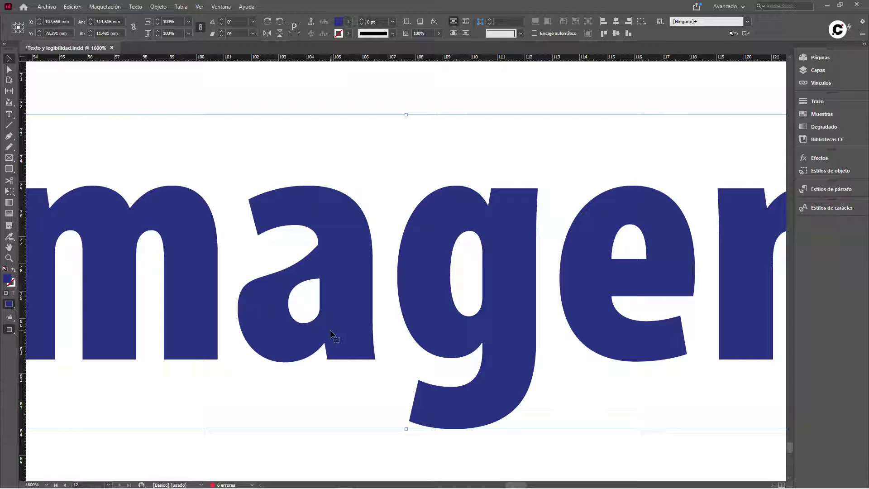
{"action": "scroll", "coordinate": [331, 335], "scroll_direction": "down", "scroll_amount": 10}
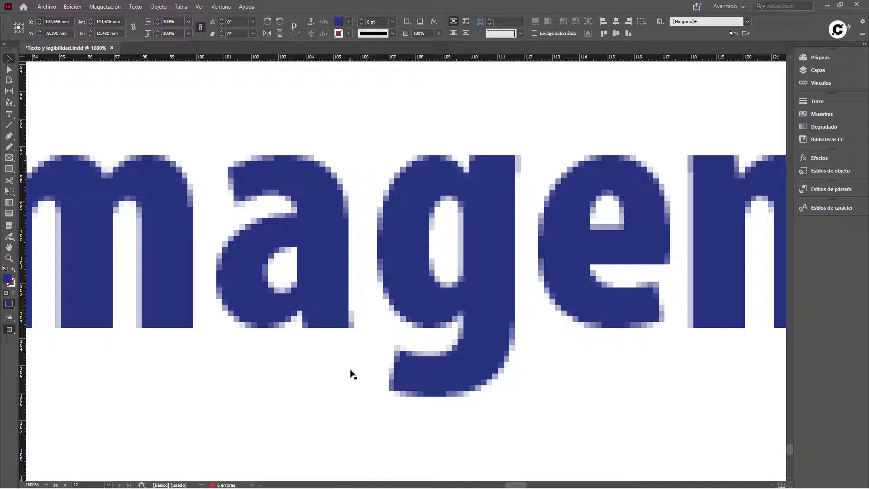
{"action": "key", "text": "ctrl+minus"}
{"action": "key", "text": "ctrl+minus"}
{"action": "key", "text": "ctrl+minus"}
{"action": "key", "text": "ctrl+minus"}
{"action": "key", "text": "ctrl+minus"}
{"action": "key", "text": "ctrl+minus"}
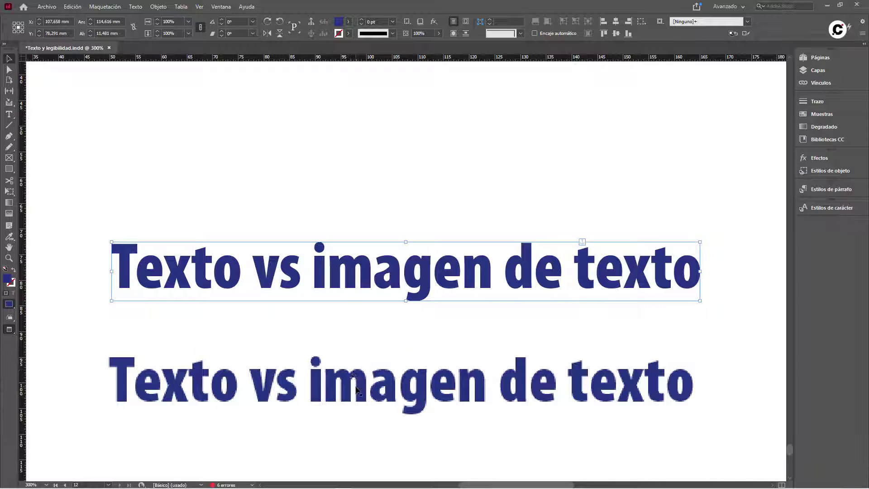
- Move the outlined upper heading down closer to the image of the text, to about Y 80.7 mm, and leave nothing selected
{"action": "left_click", "coordinate": [358, 390]}
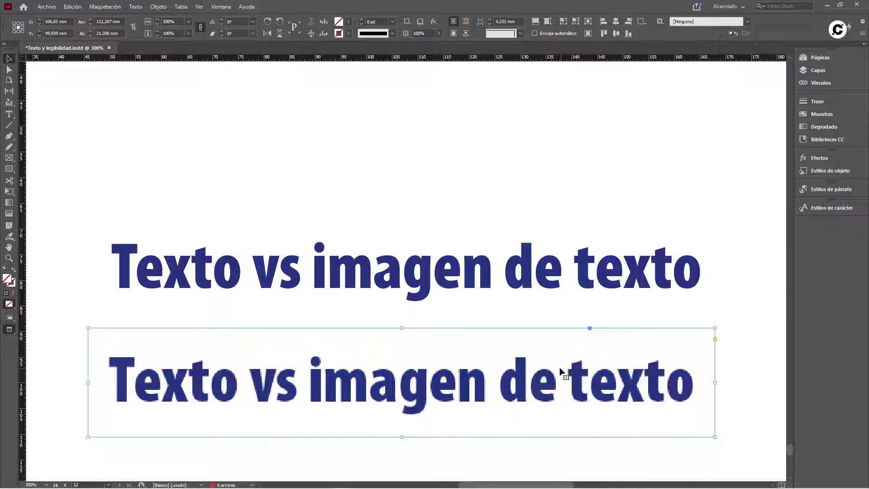
{"action": "scroll", "coordinate": [561, 372], "scroll_direction": "down", "scroll_amount": 3}
{"action": "left_click", "coordinate": [609, 148]}
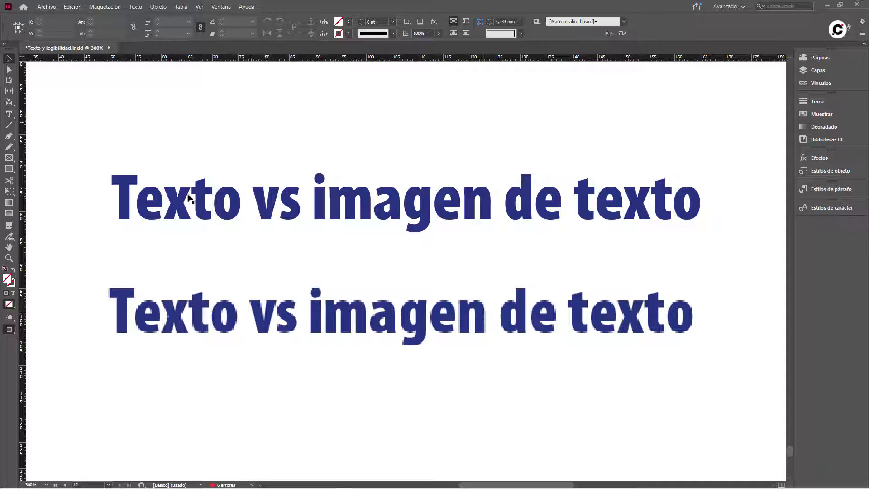
{"action": "left_click_drag", "start_coordinate": [421, 227], "coordinate": [414, 238]}
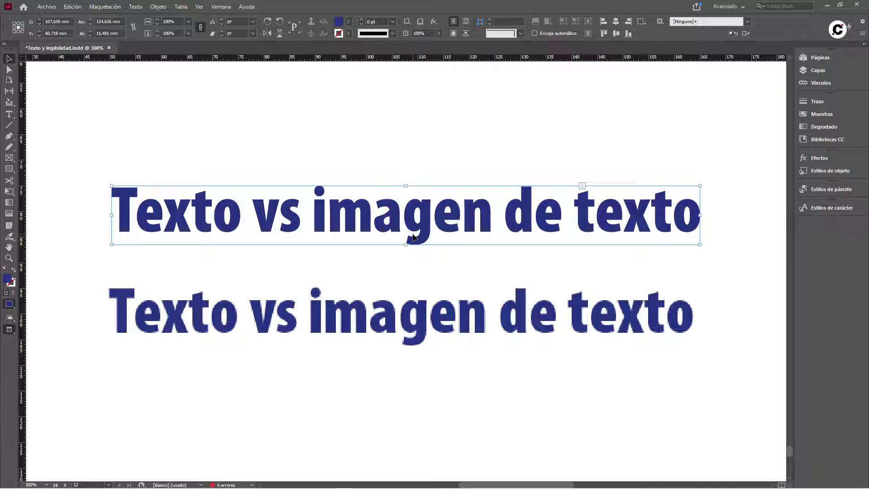
{"action": "left_click", "coordinate": [419, 335]}
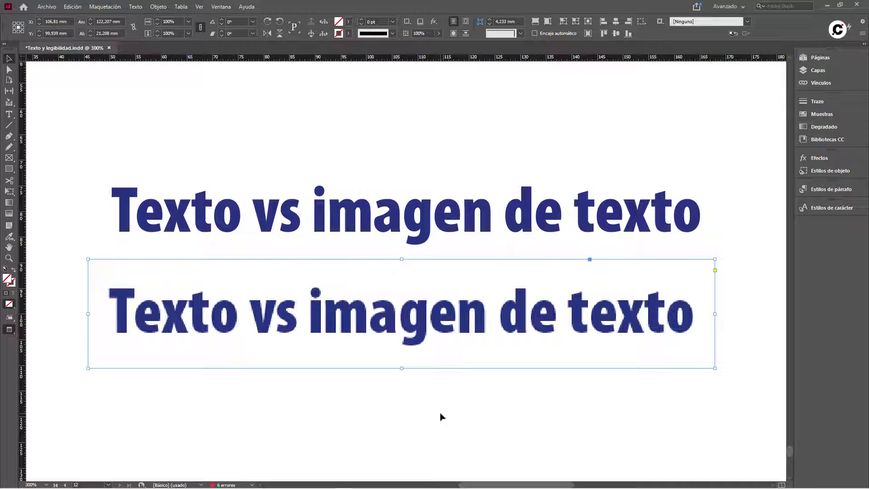
{"action": "left_click", "coordinate": [421, 410]}
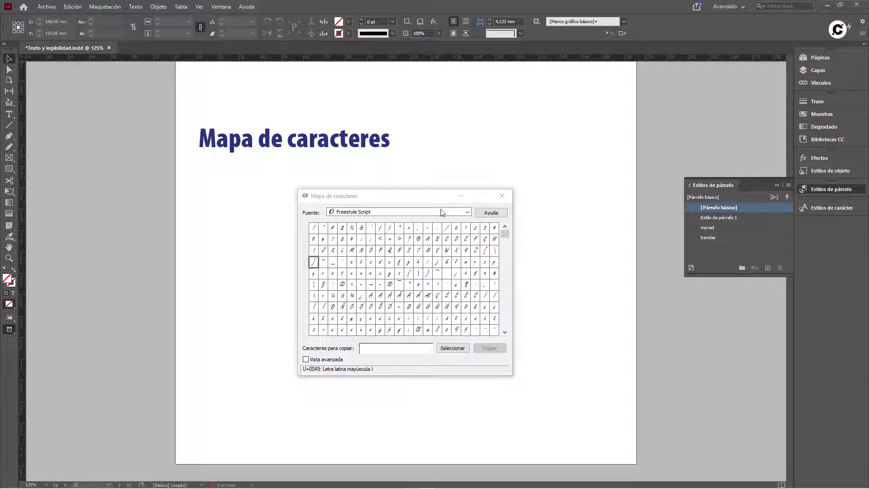
- Switch to the Windows character map (Mapa de caracteres) and set its font to Arial
{"action": "mouse_move", "coordinate": [443, 199]}
{"action": "left_mouse_down"}
{"action": "mouse_move", "coordinate": [434, 192]}
{"action": "mouse_move", "coordinate": [440, 205]}
{"action": "mouse_move", "coordinate": [440, 190]}
{"action": "left_mouse_up"}
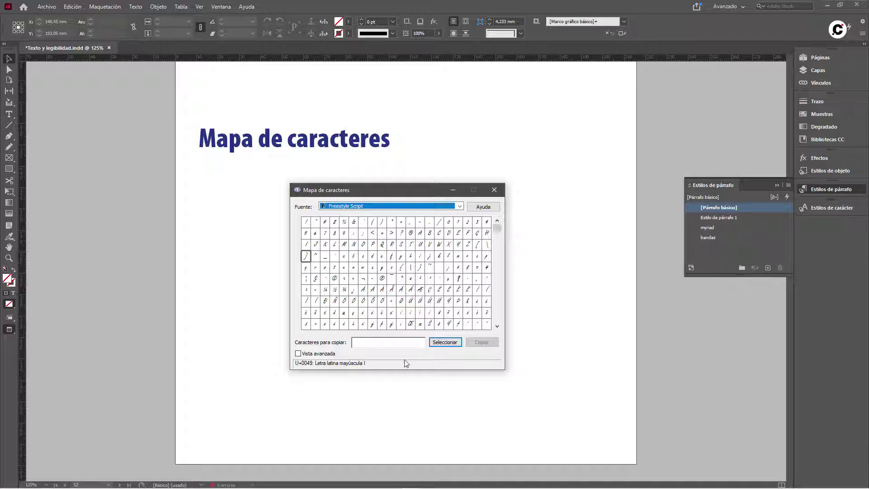
{"action": "mouse_move", "coordinate": [498, 235]}
{"action": "left_mouse_down"}
{"action": "mouse_move", "coordinate": [498, 317]}
{"action": "mouse_move", "coordinate": [497, 223]}
{"action": "left_mouse_up"}
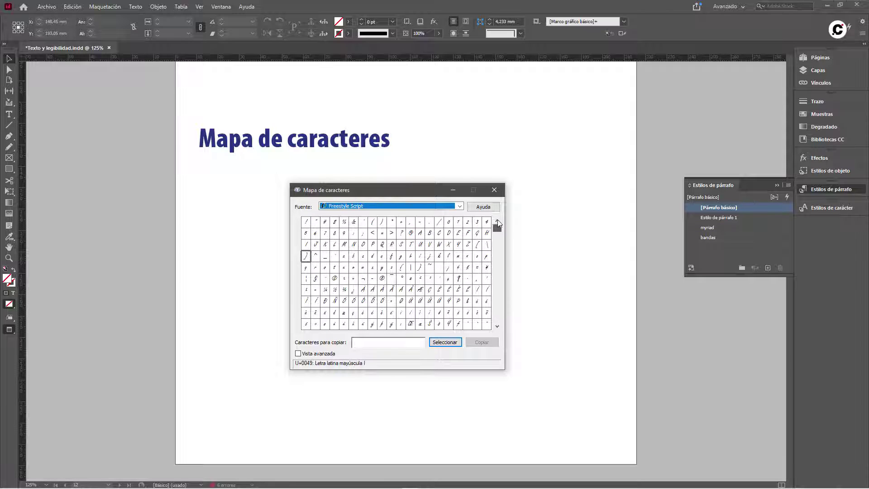
{"action": "left_click", "coordinate": [460, 207]}
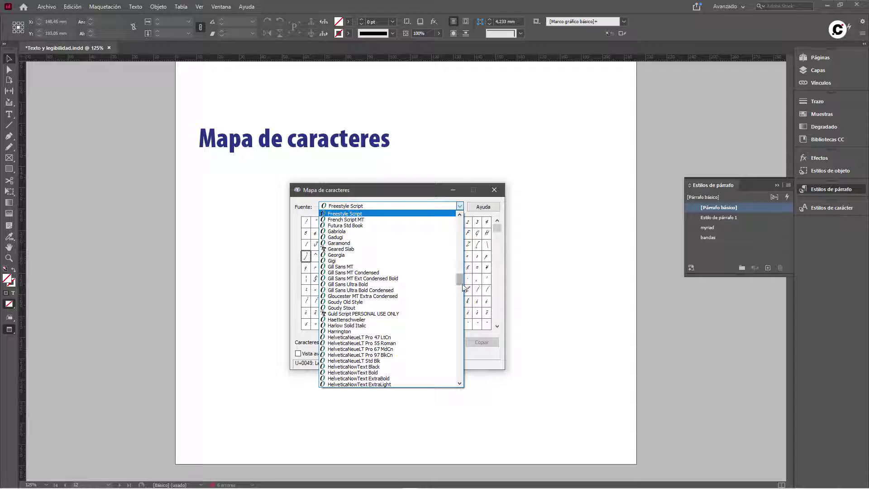
{"action": "left_click_drag", "start_coordinate": [461, 279], "coordinate": [461, 222]}
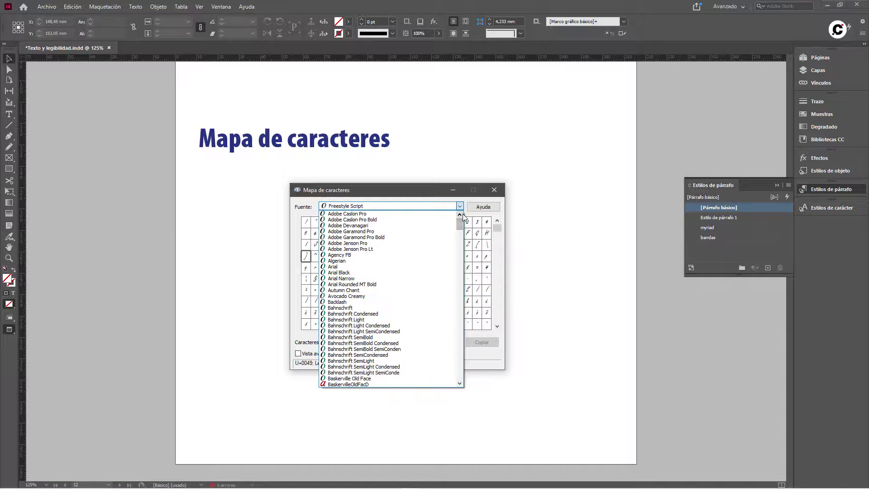
{"action": "left_click", "coordinate": [403, 267]}
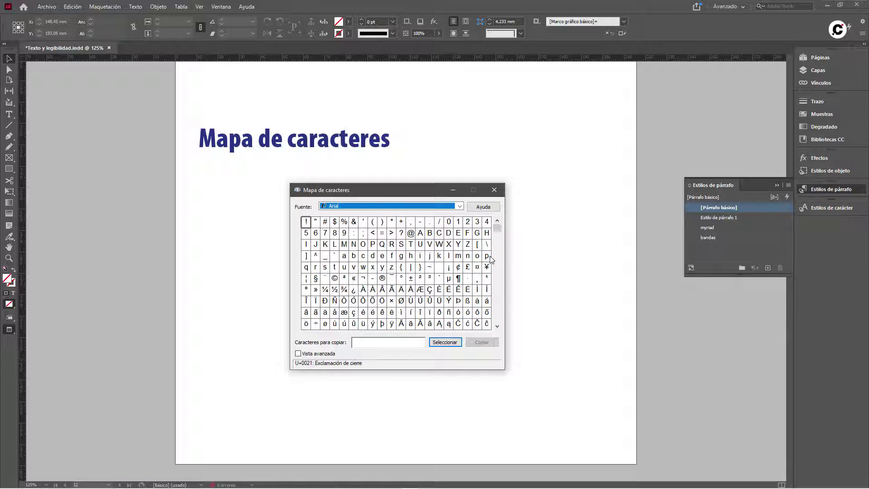
- Browse the Arial characters and select the opening question mark ¿ to read its keystroke code
{"action": "left_click_drag", "start_coordinate": [500, 233], "coordinate": [504, 300]}
{"action": "left_click_drag", "start_coordinate": [505, 301], "coordinate": [501, 224]}
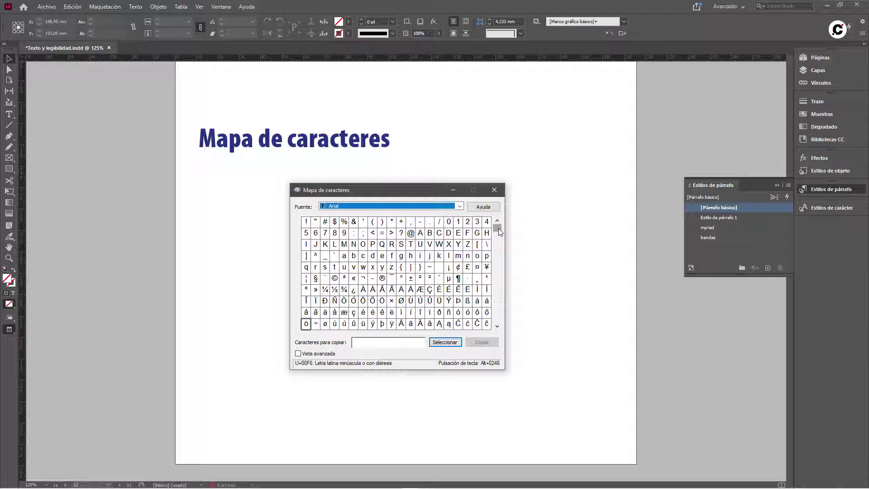
{"action": "mouse_move", "coordinate": [498, 229]}
{"action": "left_mouse_down"}
{"action": "mouse_move", "coordinate": [499, 257]}
{"action": "mouse_move", "coordinate": [498, 229]}
{"action": "left_mouse_up"}
{"action": "left_click", "coordinate": [354, 290]}
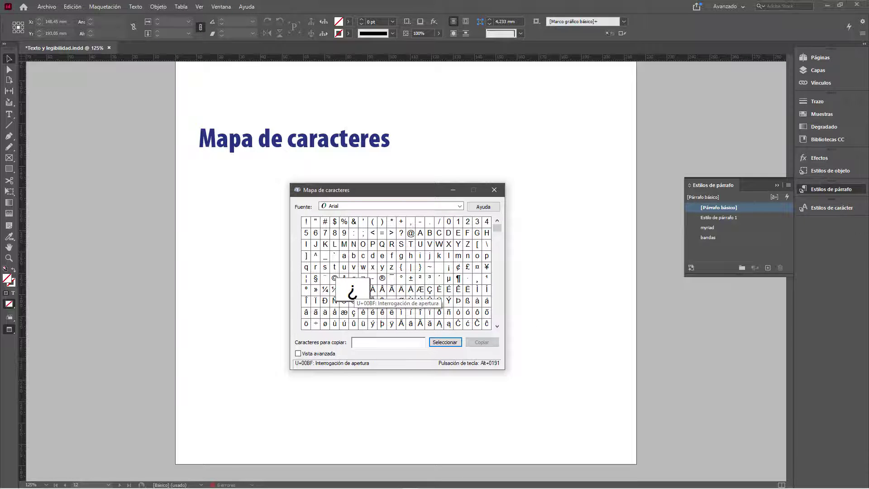